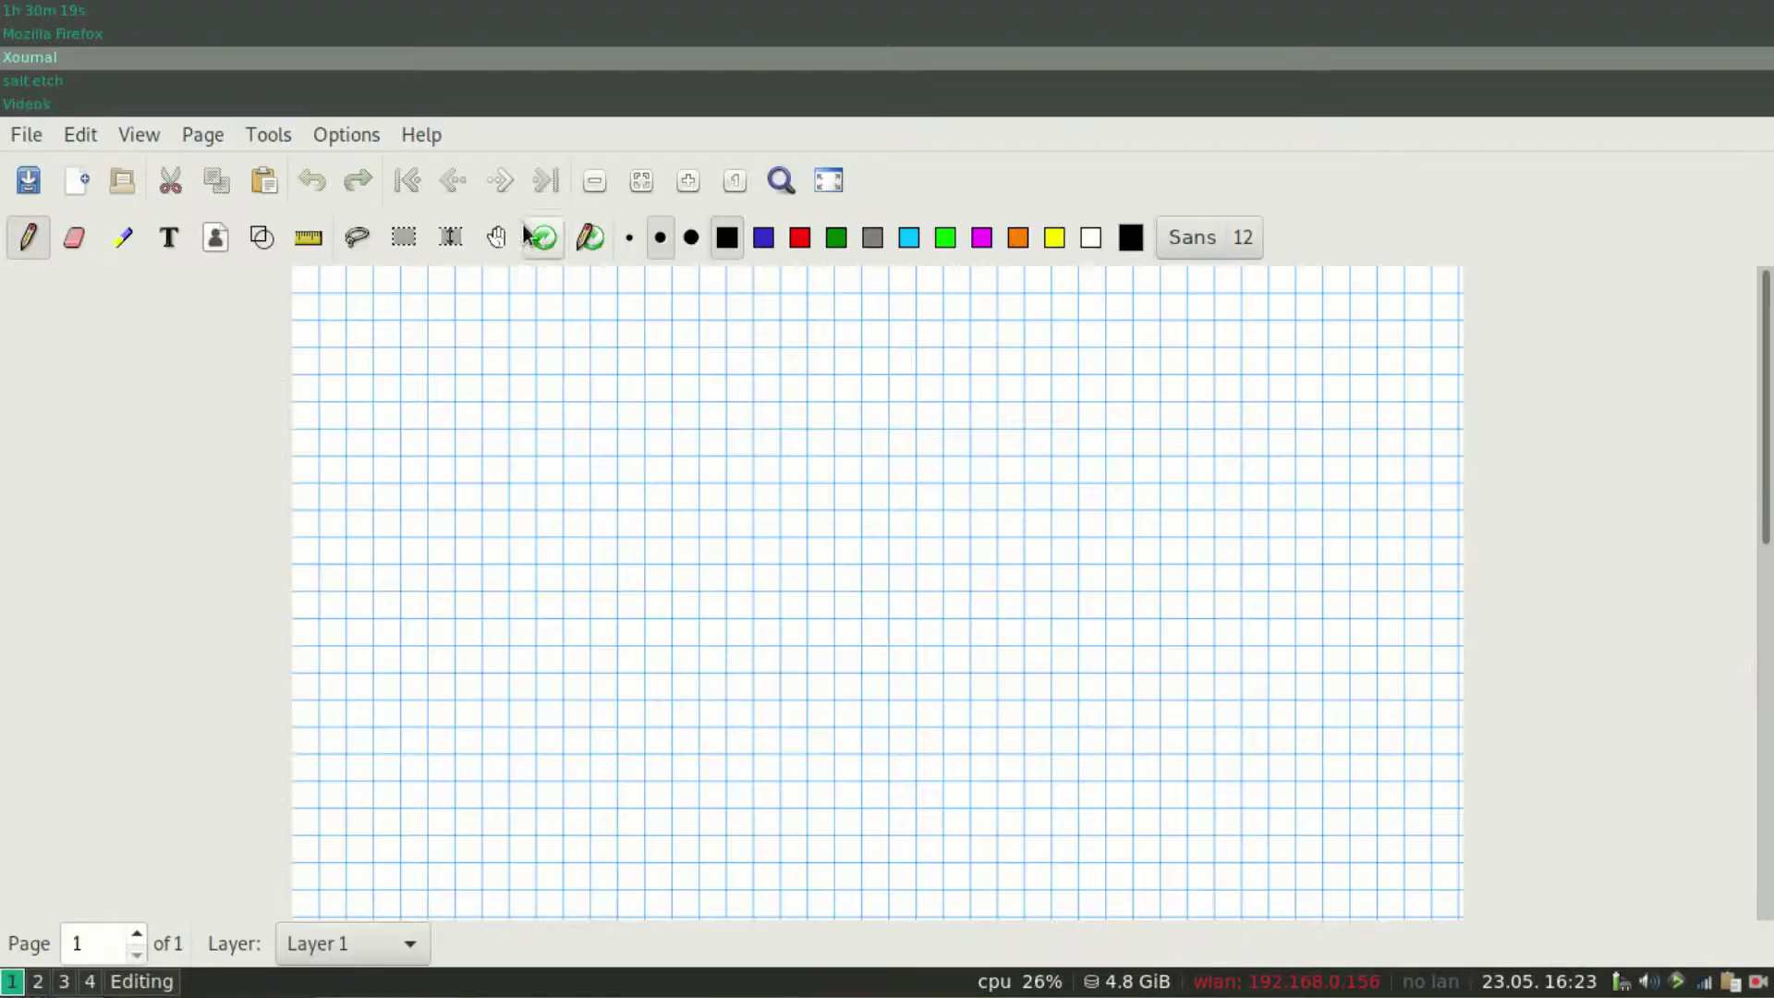
- View the rusty car reference photo in Firefox, then return to the Xournal page
click(420, 35)
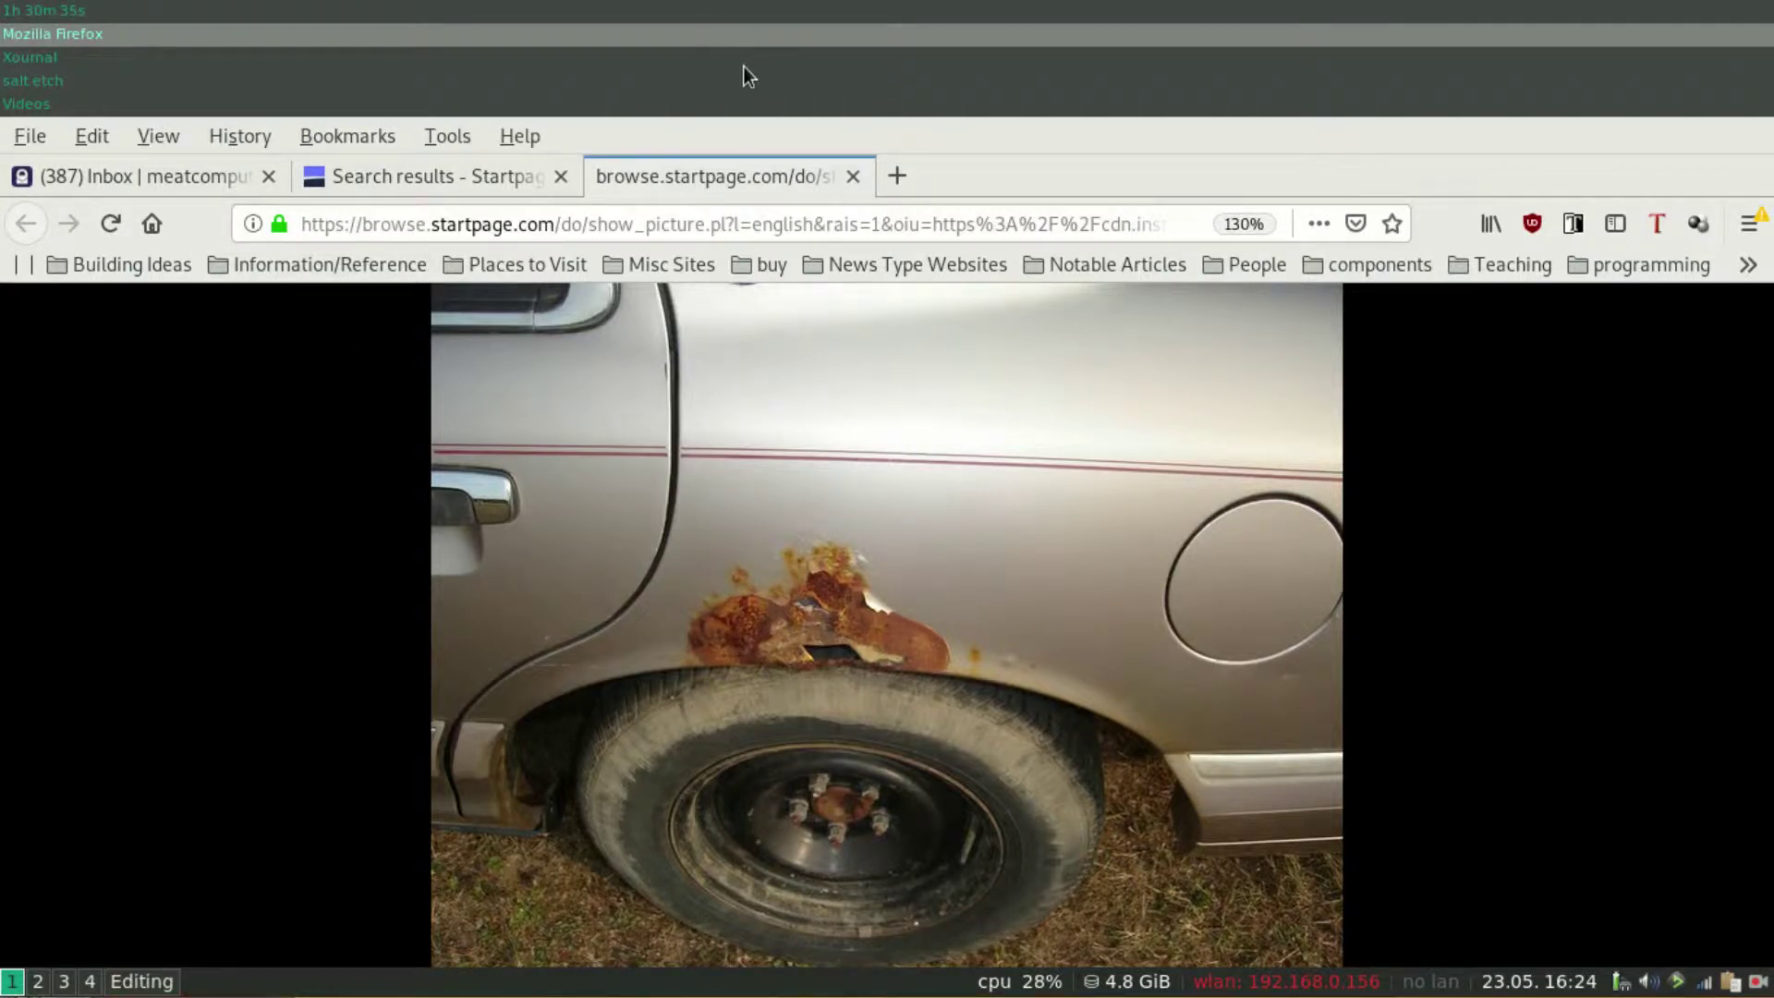
click(873, 59)
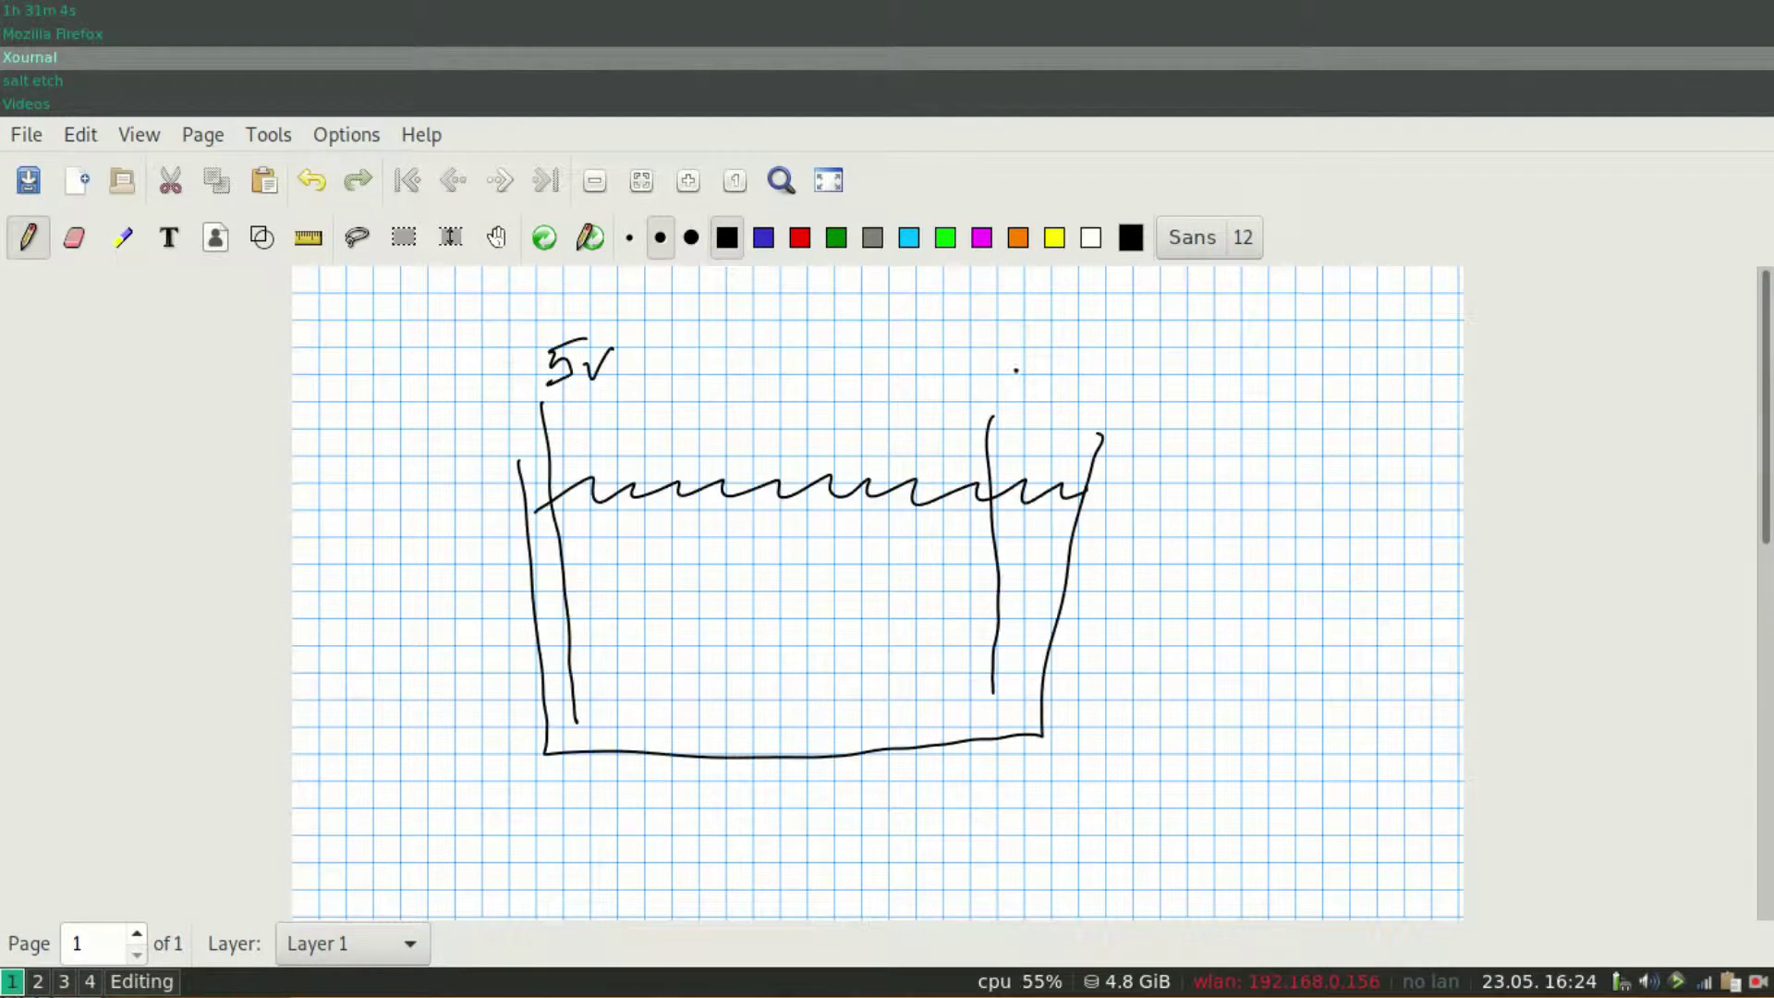
- Sketch the tank with left and right plates, adding a small circled mark on the left plate
drag(1013, 369, 1050, 359)
drag(579, 723, 642, 659)
mouse_move(539, 410)
mouse_down()
mouse_move(573, 394)
mouse_move(613, 443)
mouse_move(644, 659)
mouse_up()
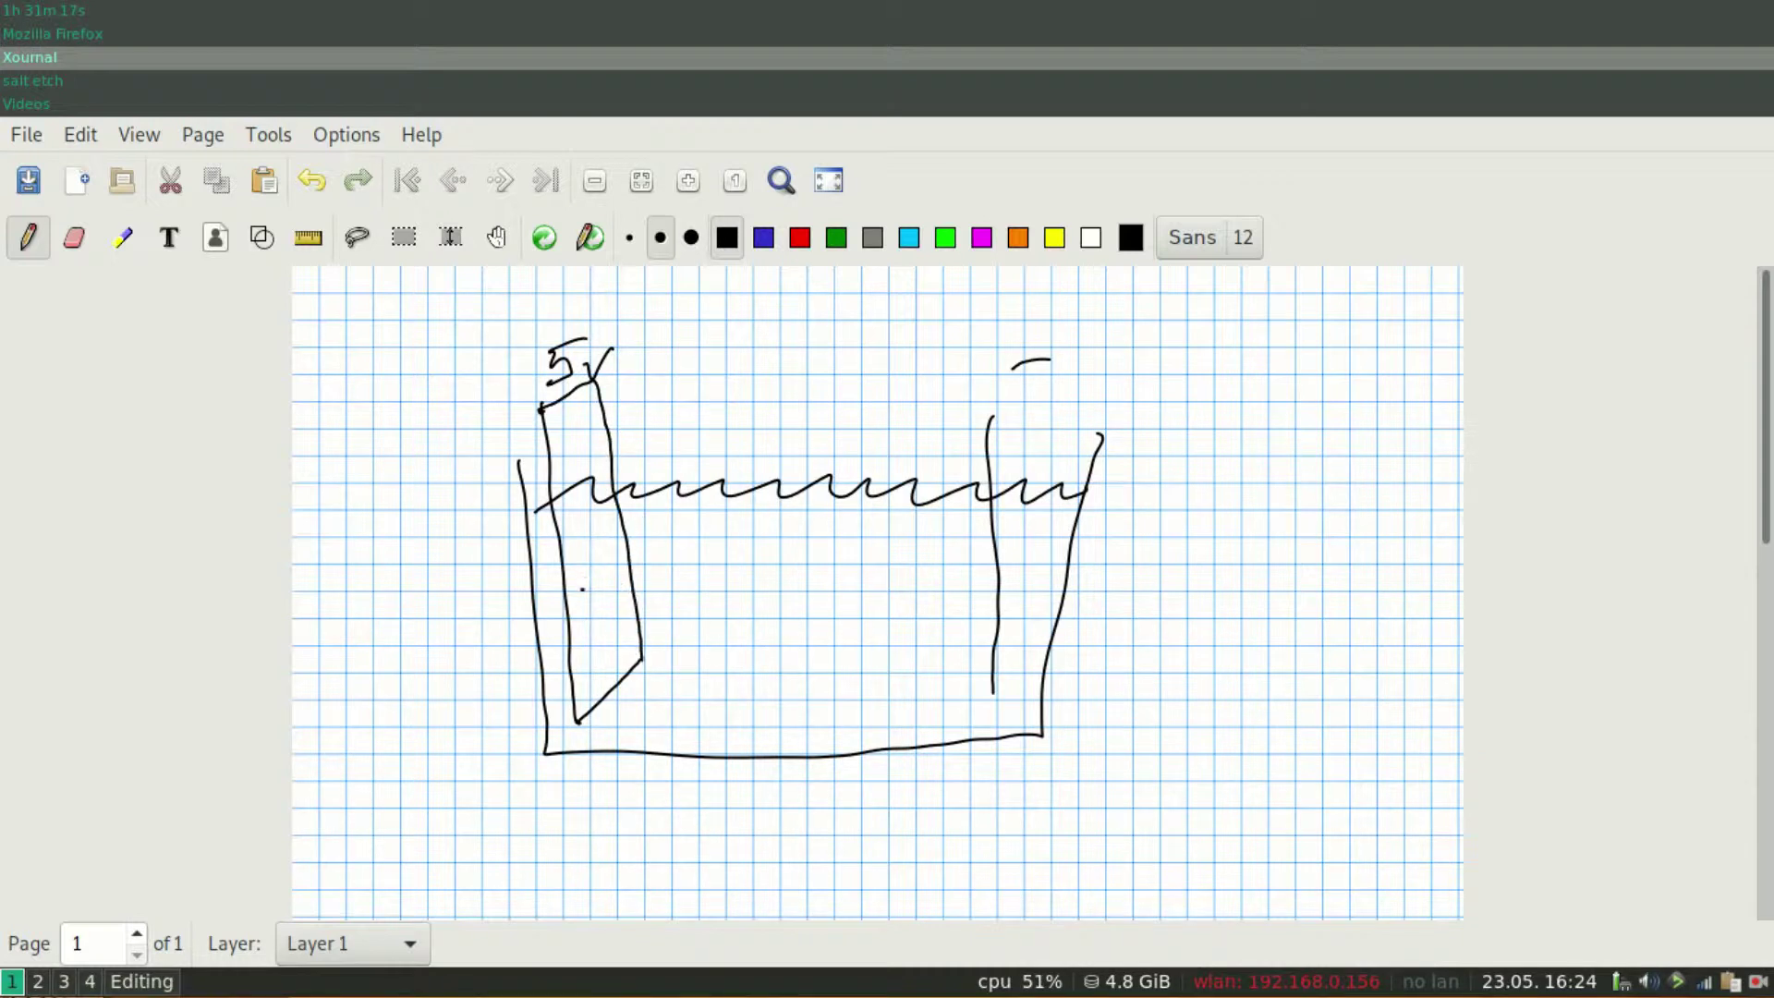
mouse_move(590, 558)
mouse_down()
mouse_move(613, 582)
mouse_move(596, 557)
mouse_up()
click(599, 578)
mouse_move(994, 413)
mouse_down()
mouse_move(1069, 423)
mouse_move(1039, 651)
mouse_move(1013, 695)
mouse_up()
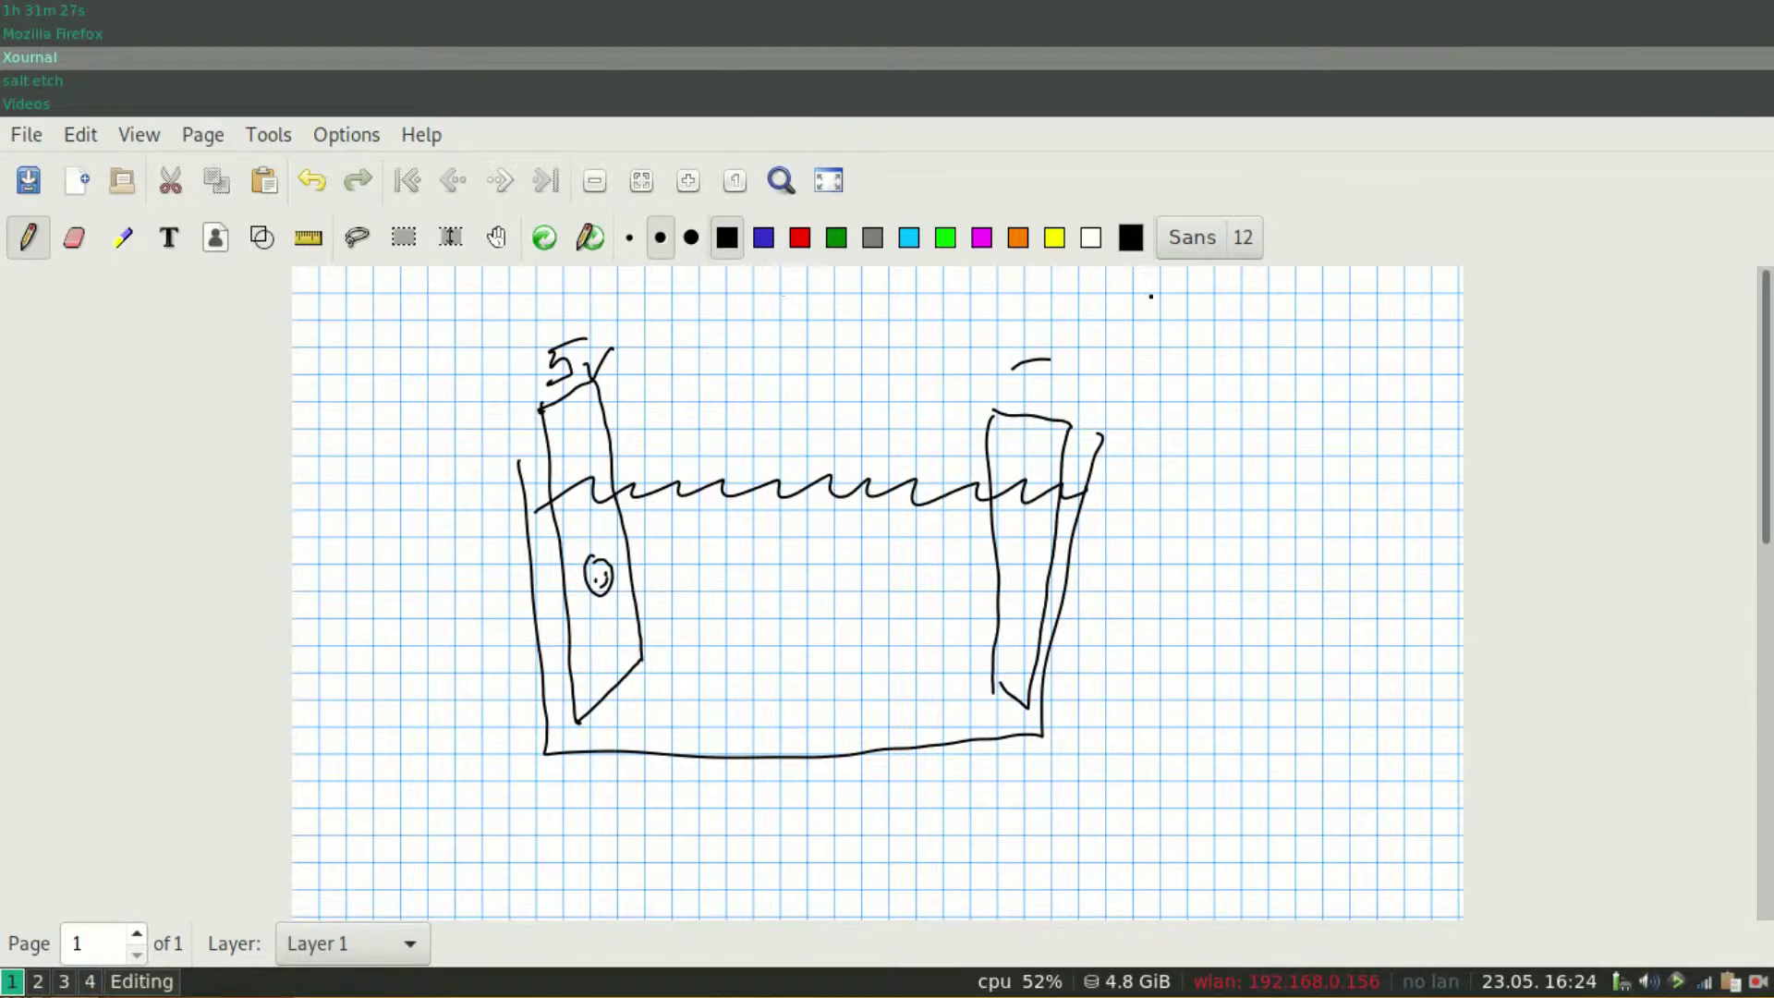
- Write the '1:4 Salt:H2O' ratio note beside the tank
mouse_move(1155, 298)
mouse_down()
mouse_move(1157, 328)
mouse_move(1231, 320)
mouse_move(1226, 348)
mouse_move(1117, 391)
mouse_move(1142, 378)
mouse_move(1156, 395)
mouse_move(1182, 368)
mouse_up()
mouse_move(1173, 360)
mouse_down()
mouse_move(1173, 397)
mouse_move(1257, 392)
mouse_move(1266, 351)
mouse_up()
click(1206, 386)
- Circle the ratio note, draw the charger box with wires to both plates, and mark the left plate +
mouse_move(1166, 272)
mouse_down()
mouse_move(1132, 280)
mouse_move(1120, 436)
mouse_move(1309, 421)
mouse_move(1263, 288)
mouse_move(1181, 276)
mouse_up()
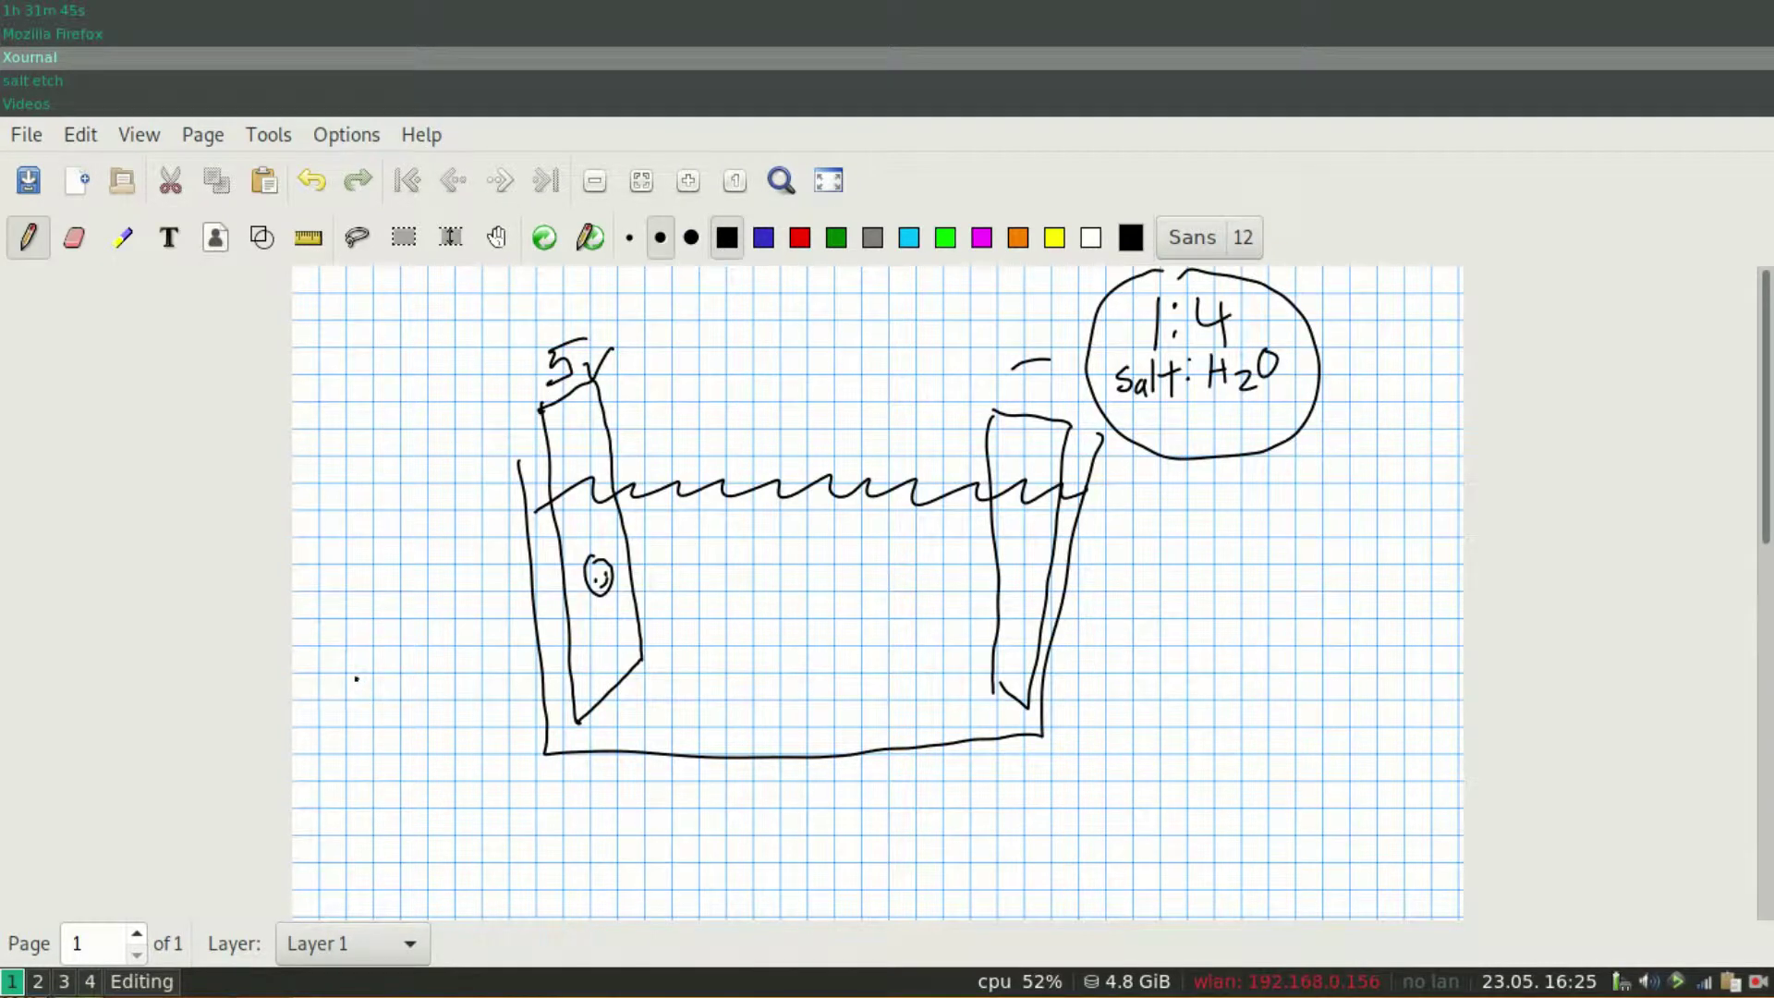
mouse_move(356, 678)
mouse_down()
mouse_move(351, 746)
mouse_move(396, 748)
mouse_move(399, 689)
mouse_up()
mouse_move(374, 682)
mouse_down()
mouse_move(377, 468)
mouse_move(396, 403)
mouse_move(436, 358)
mouse_move(492, 352)
mouse_move(543, 406)
mouse_up()
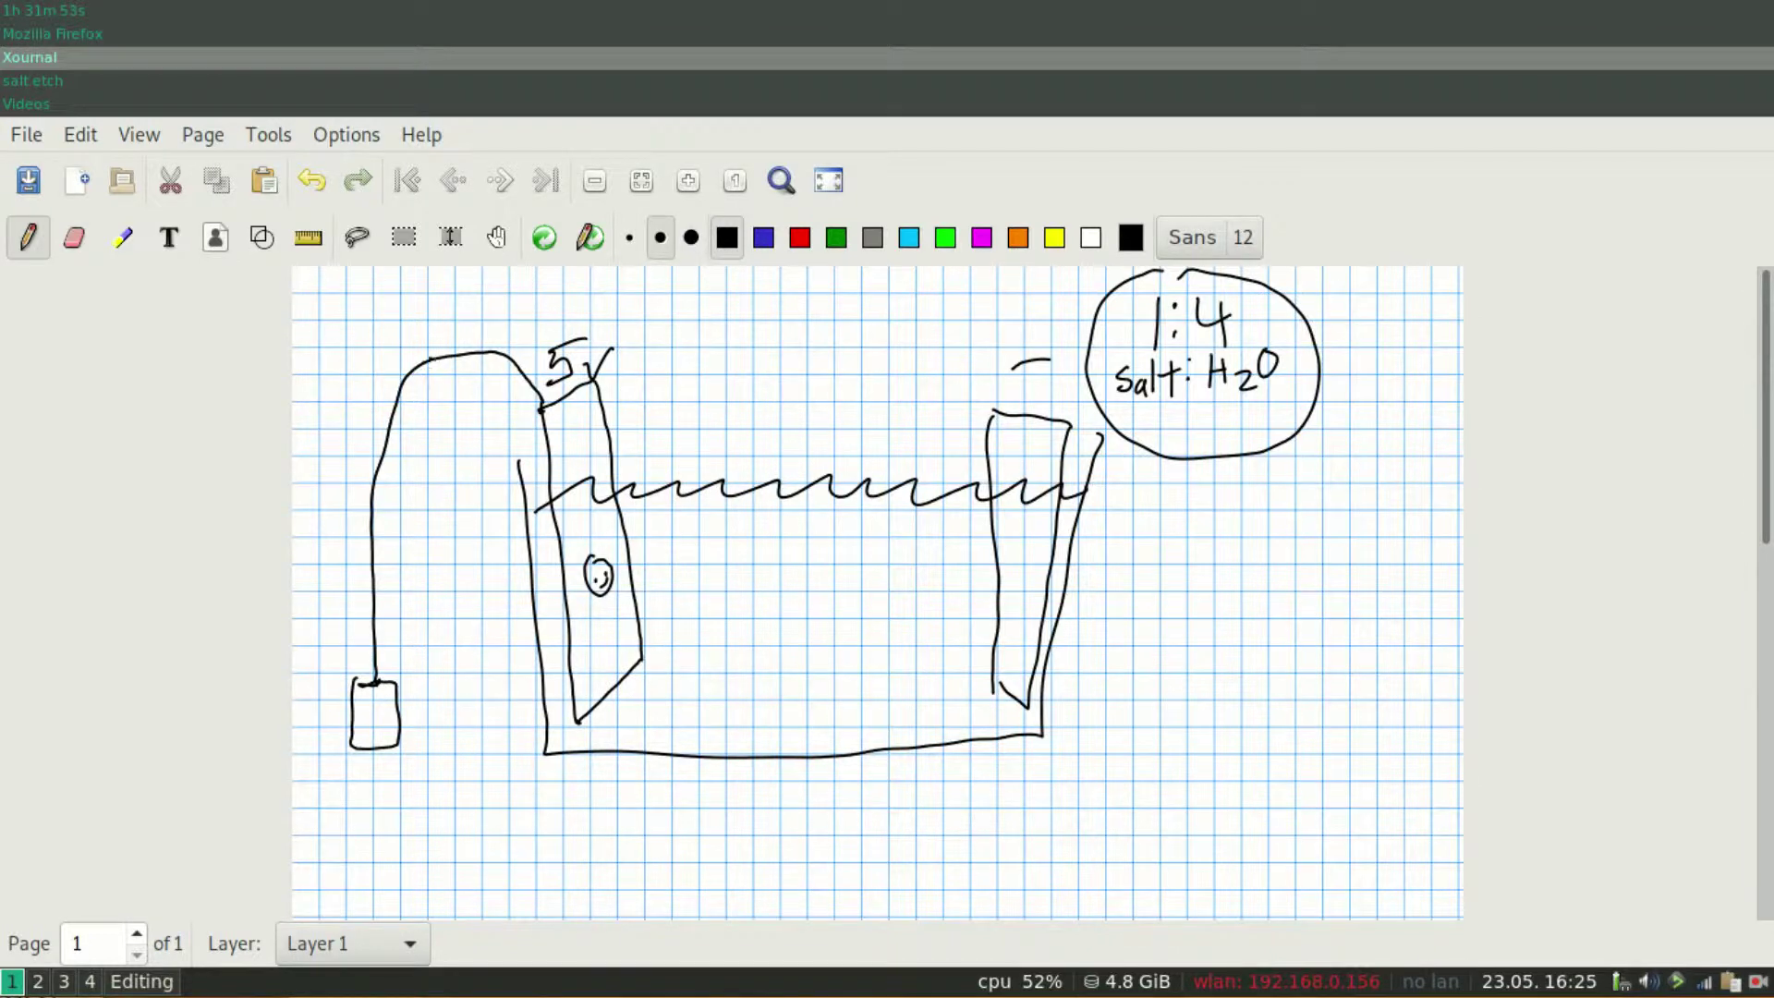
mouse_move(425, 360)
mouse_down()
mouse_move(596, 296)
mouse_move(817, 288)
mouse_move(1010, 331)
mouse_move(1005, 411)
mouse_up()
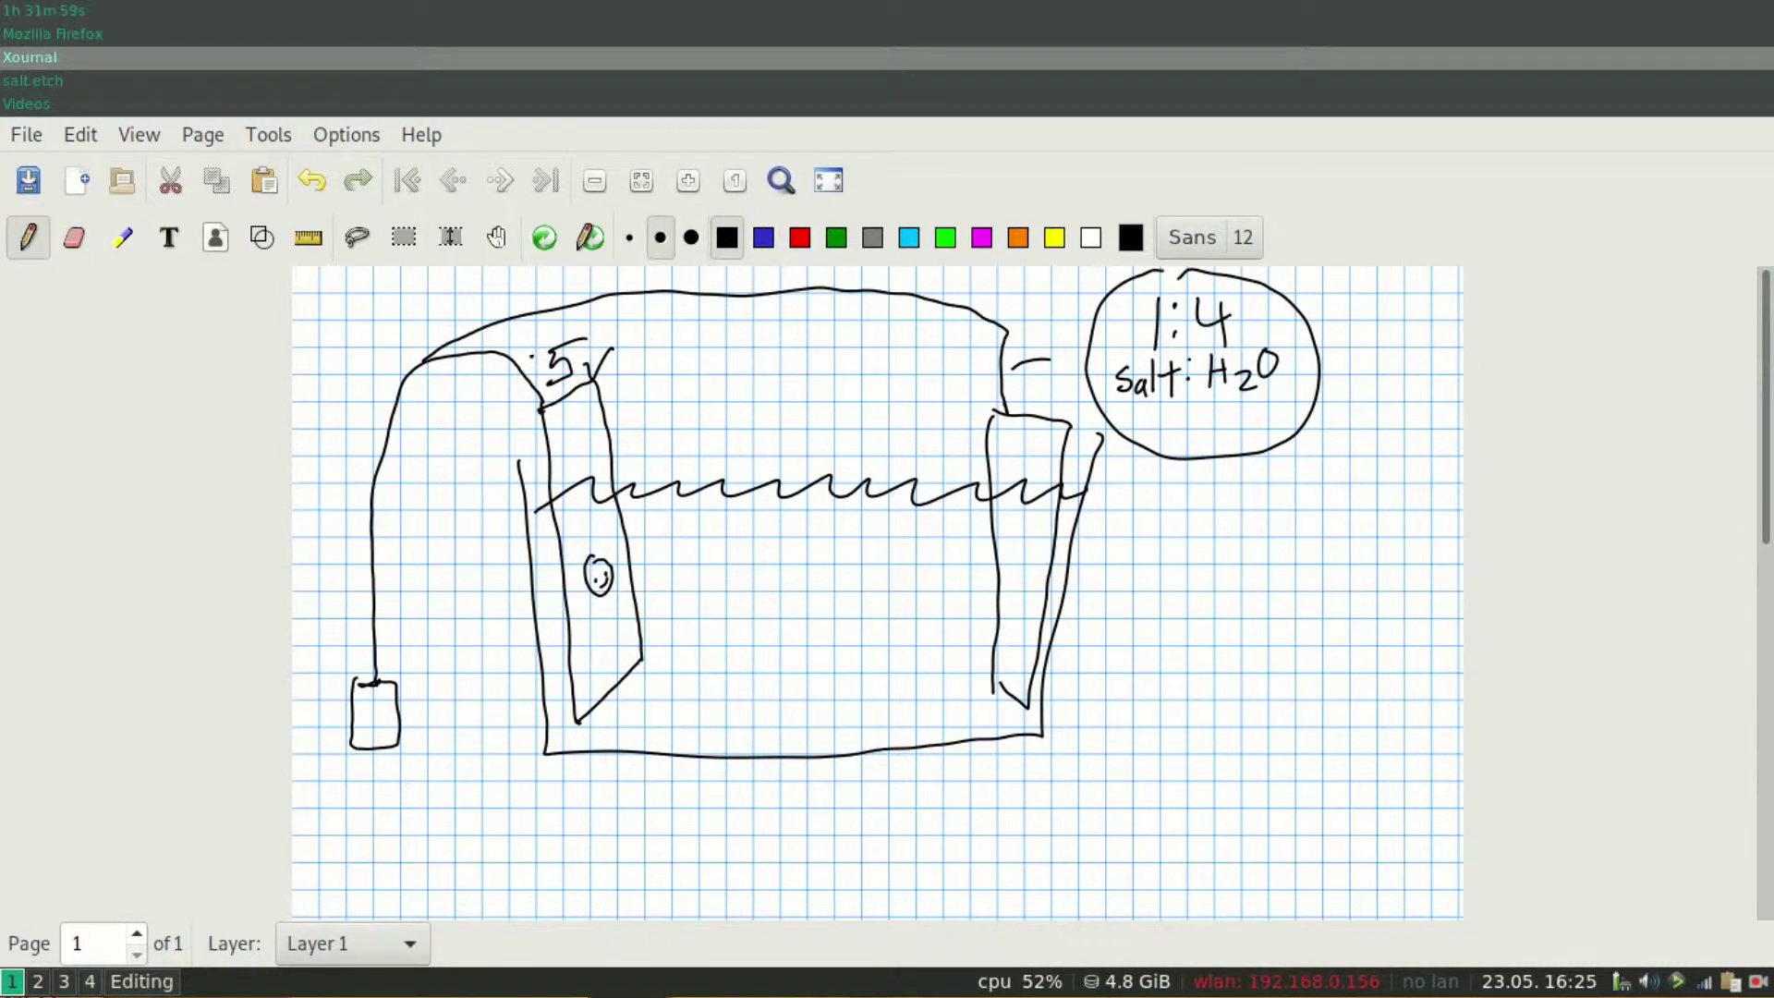
mouse_move(534, 340)
mouse_down()
mouse_move(535, 359)
mouse_move(545, 347)
mouse_up()
mouse_move(377, 731)
mouse_down()
mouse_move(453, 814)
mouse_move(432, 783)
mouse_move(407, 799)
mouse_move(471, 862)
mouse_move(506, 847)
mouse_move(537, 868)
mouse_up()
- Label the charger box 'cell phone charger (5V)'
mouse_move(531, 799)
mouse_down()
mouse_move(545, 836)
mouse_move(583, 786)
mouse_up()
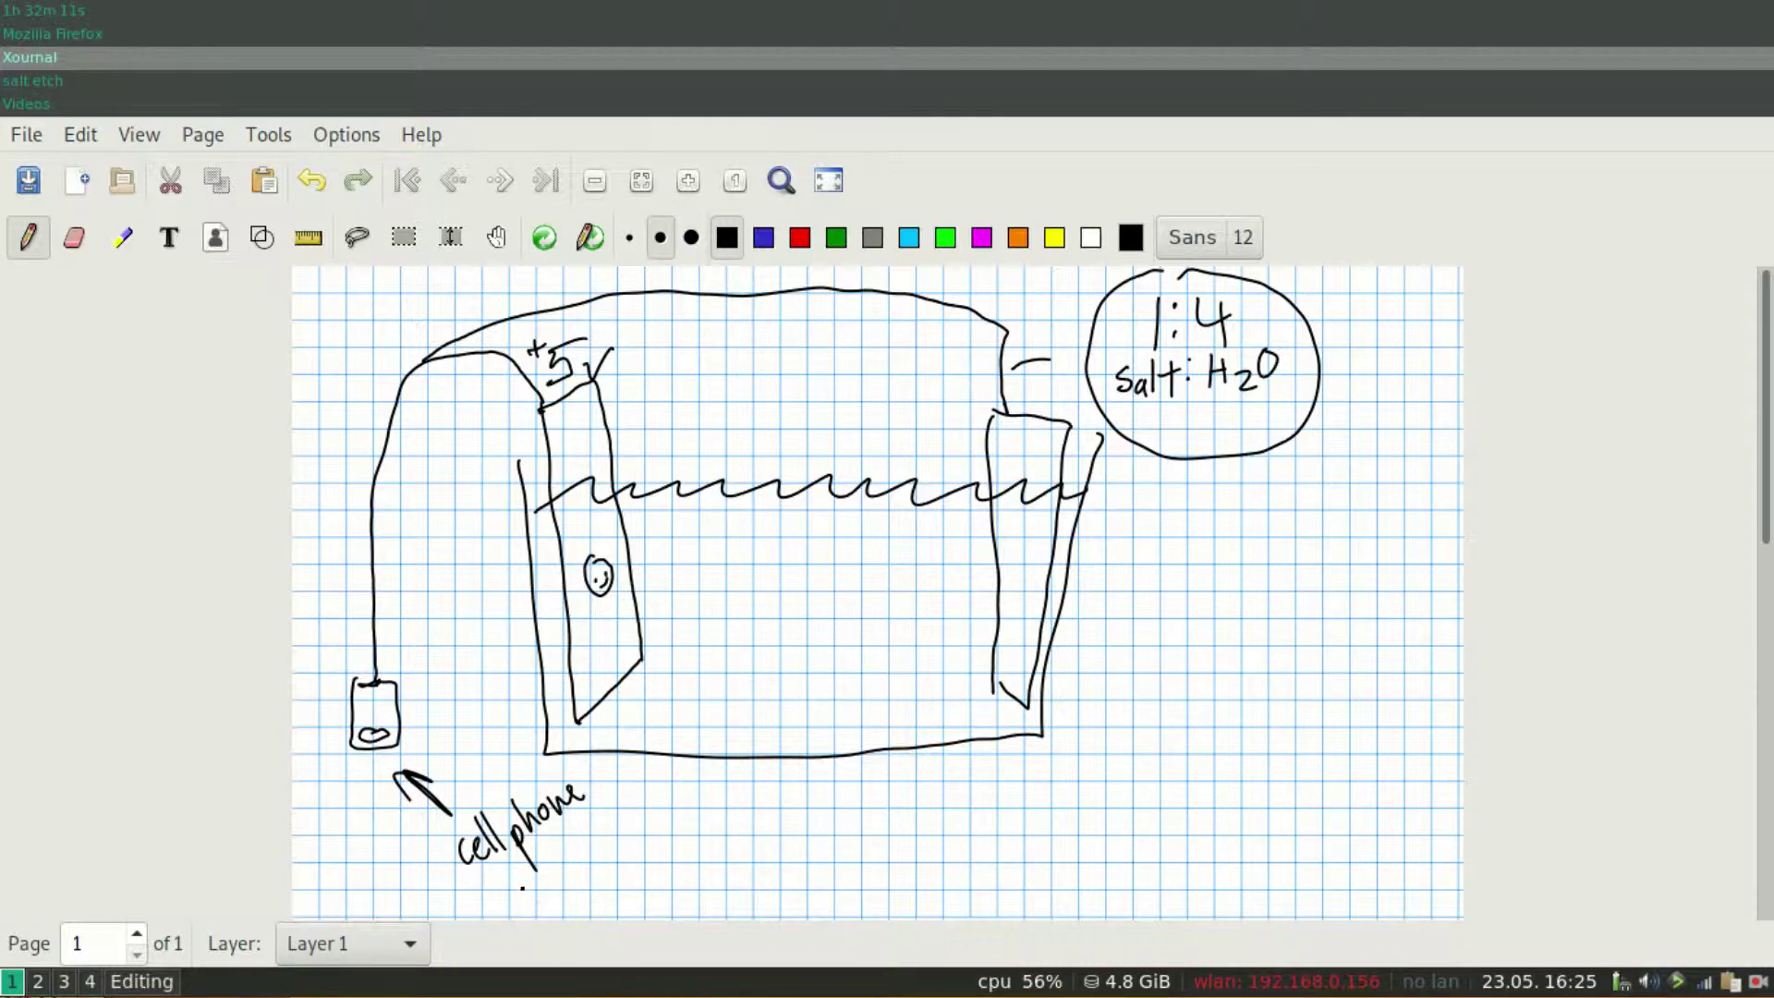
mouse_move(525, 870)
mouse_down()
mouse_move(546, 894)
mouse_move(582, 845)
mouse_up()
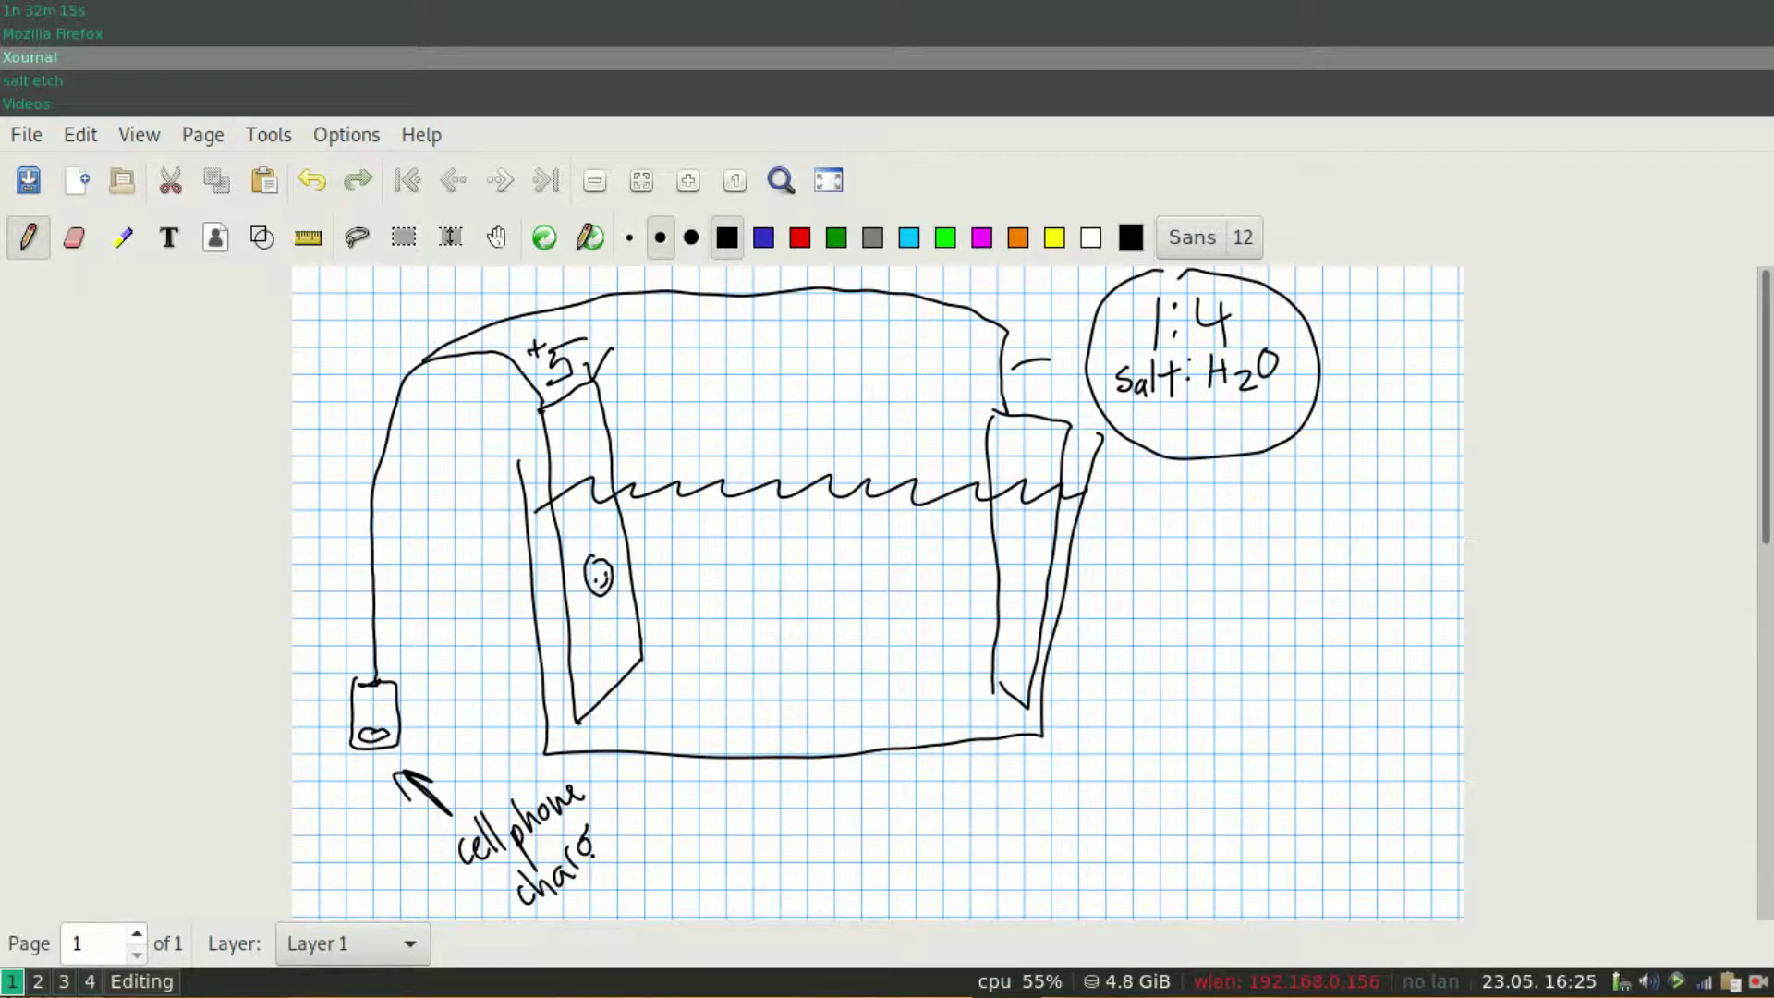
mouse_move(594, 861)
mouse_down()
mouse_move(611, 868)
mouse_move(615, 811)
mouse_up()
click(611, 824)
mouse_move(596, 900)
mouse_down()
mouse_move(628, 872)
mouse_move(639, 888)
mouse_up()
click(618, 888)
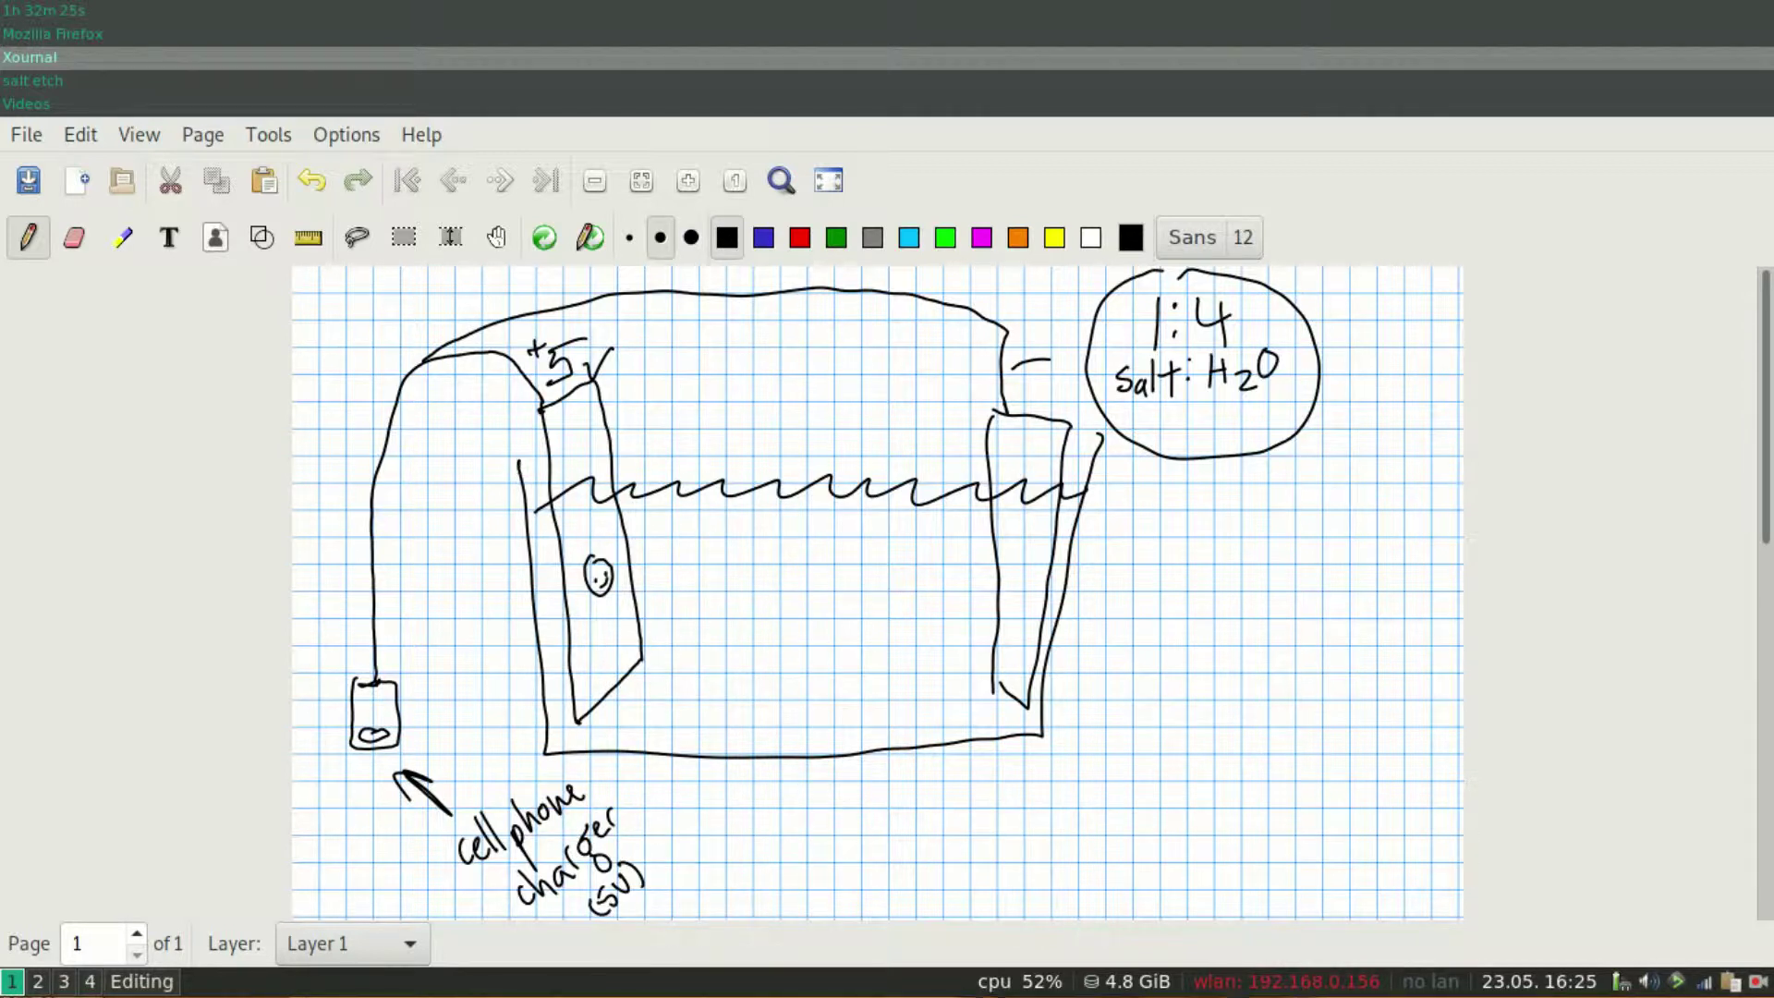
- Draw the tank's back wall and second water line for depth
drag(547, 751, 593, 709)
mouse_move(516, 469)
mouse_down()
mouse_move(630, 389)
mouse_move(665, 633)
mouse_move(644, 658)
mouse_up()
drag(623, 392, 956, 378)
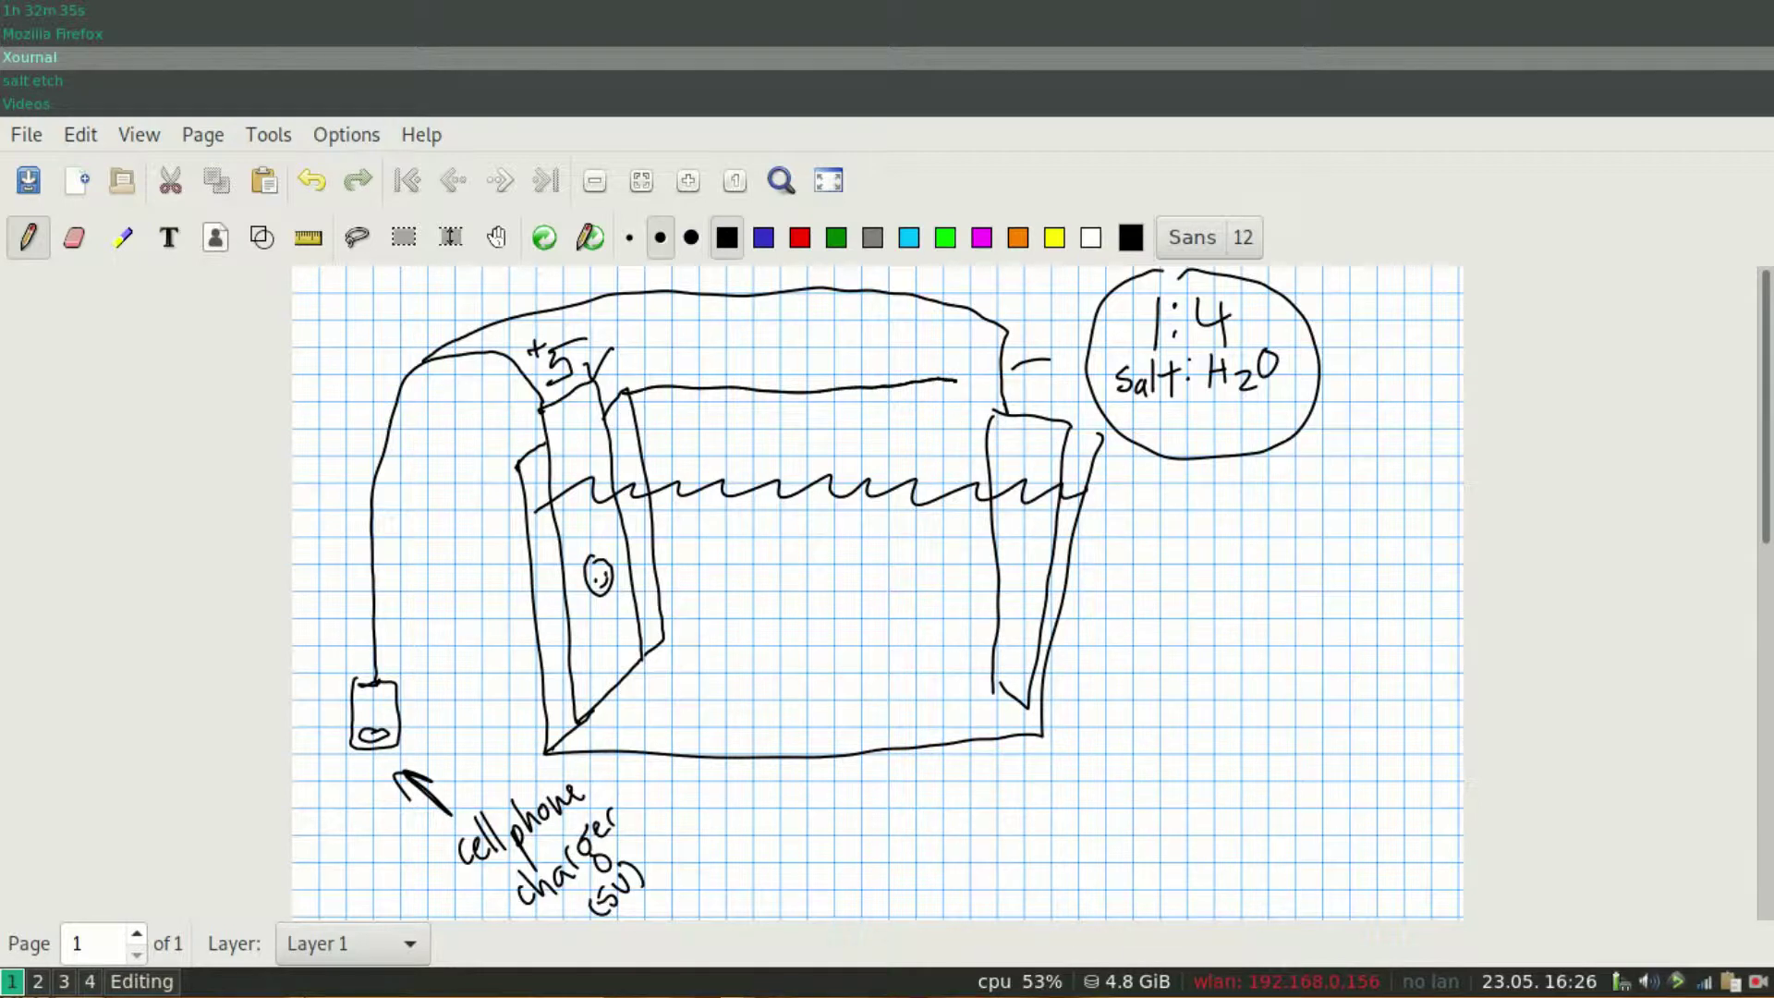
mouse_move(660, 649)
mouse_down()
mouse_move(859, 627)
mouse_move(970, 640)
mouse_move(966, 380)
mouse_up()
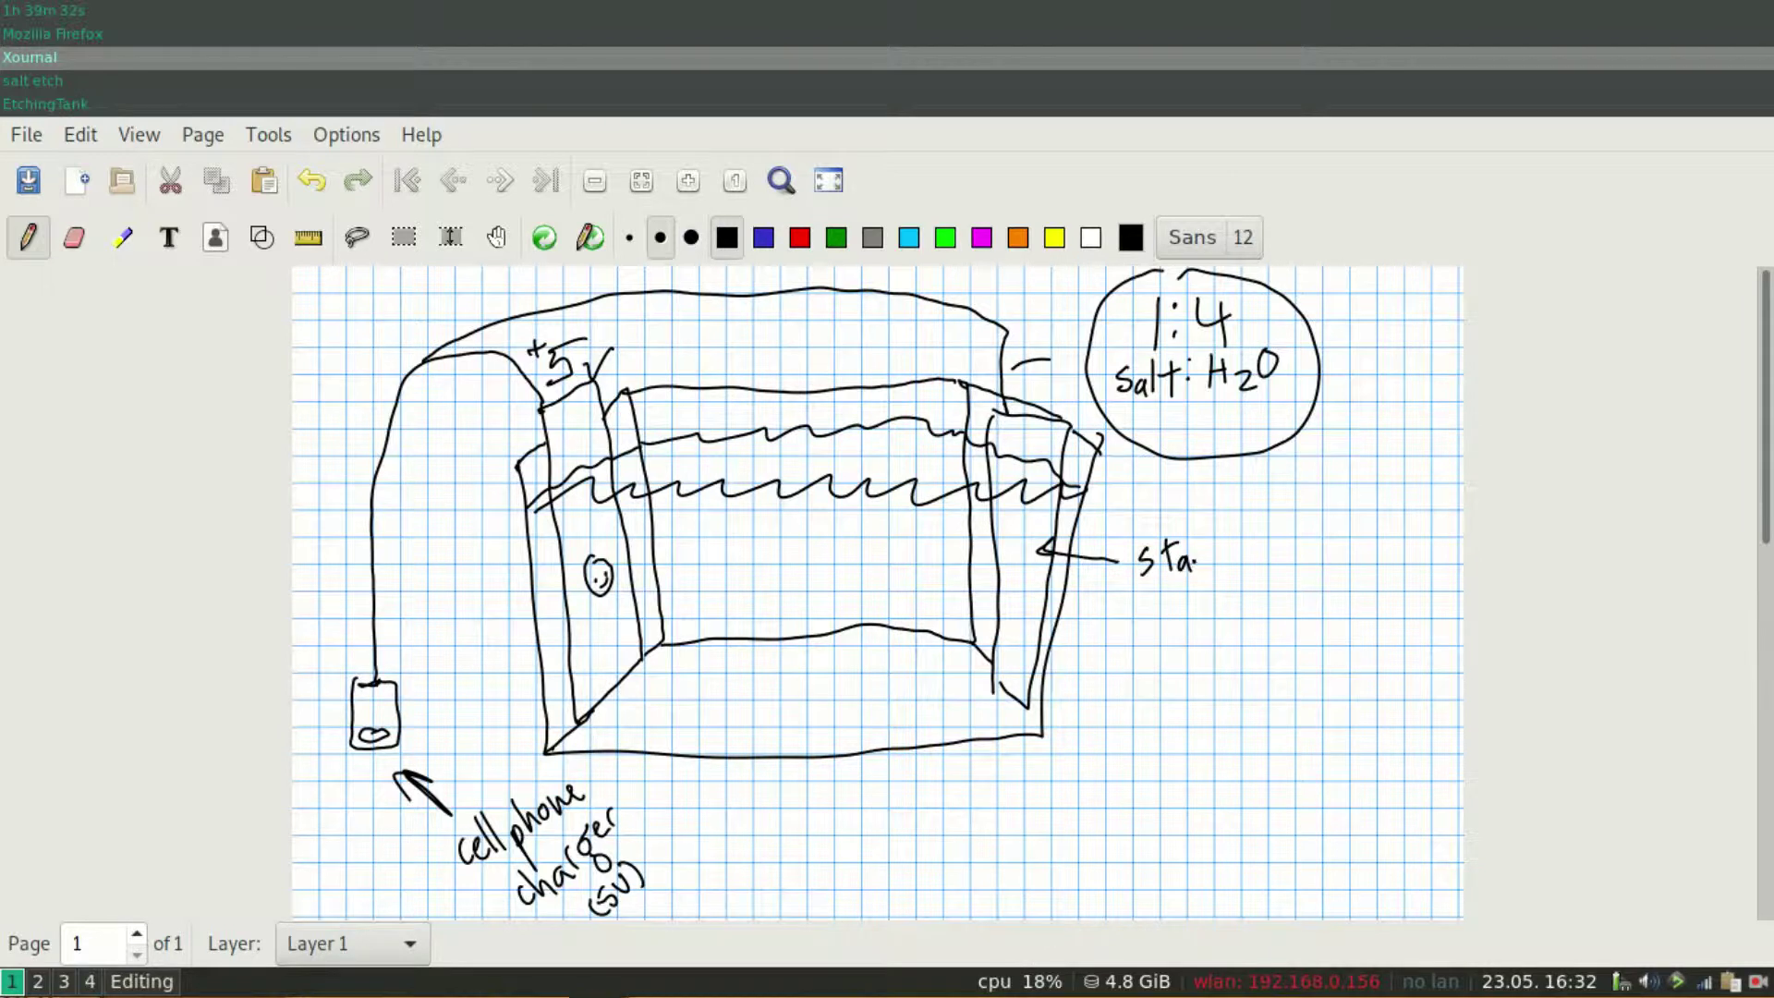
- Label the right plate 'stainless steel' and draw a pointer line from the left plate
drag(1195, 557, 1231, 568)
drag(1235, 560, 1348, 564)
drag(1349, 557, 1378, 528)
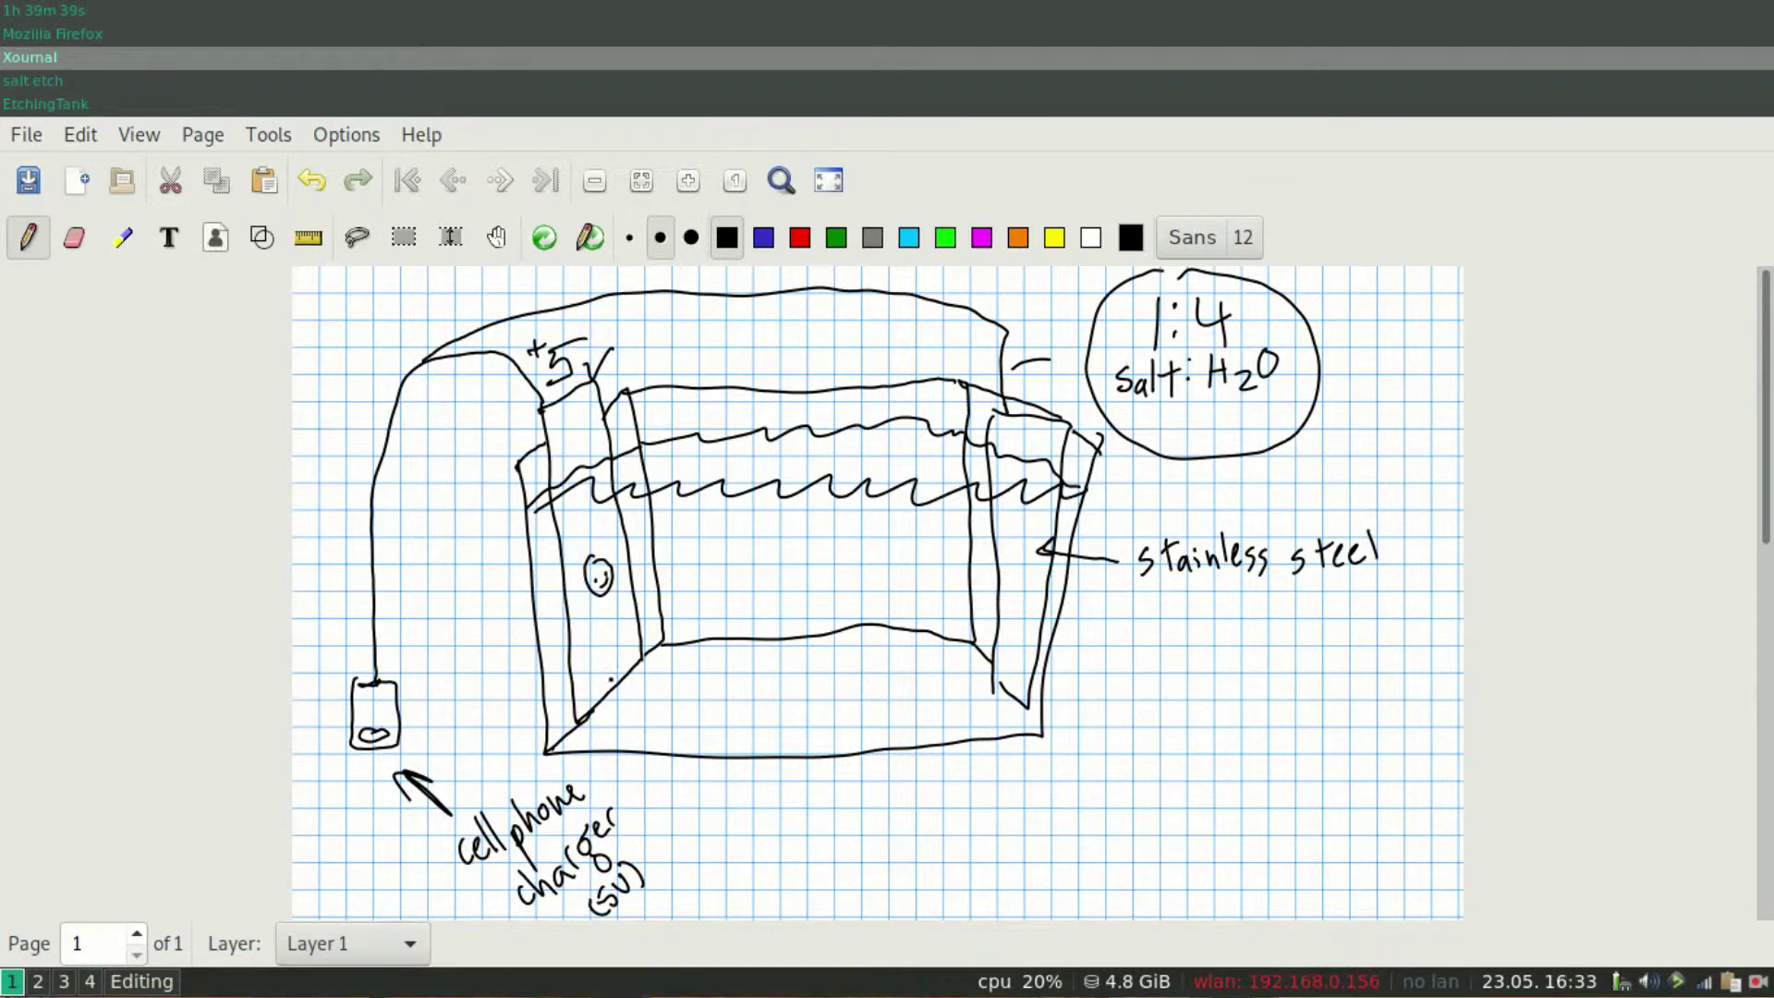
drag(607, 674, 782, 843)
- Add an arrowhead and write 'The piece You want to' at the pointer's end
drag(606, 687, 624, 684)
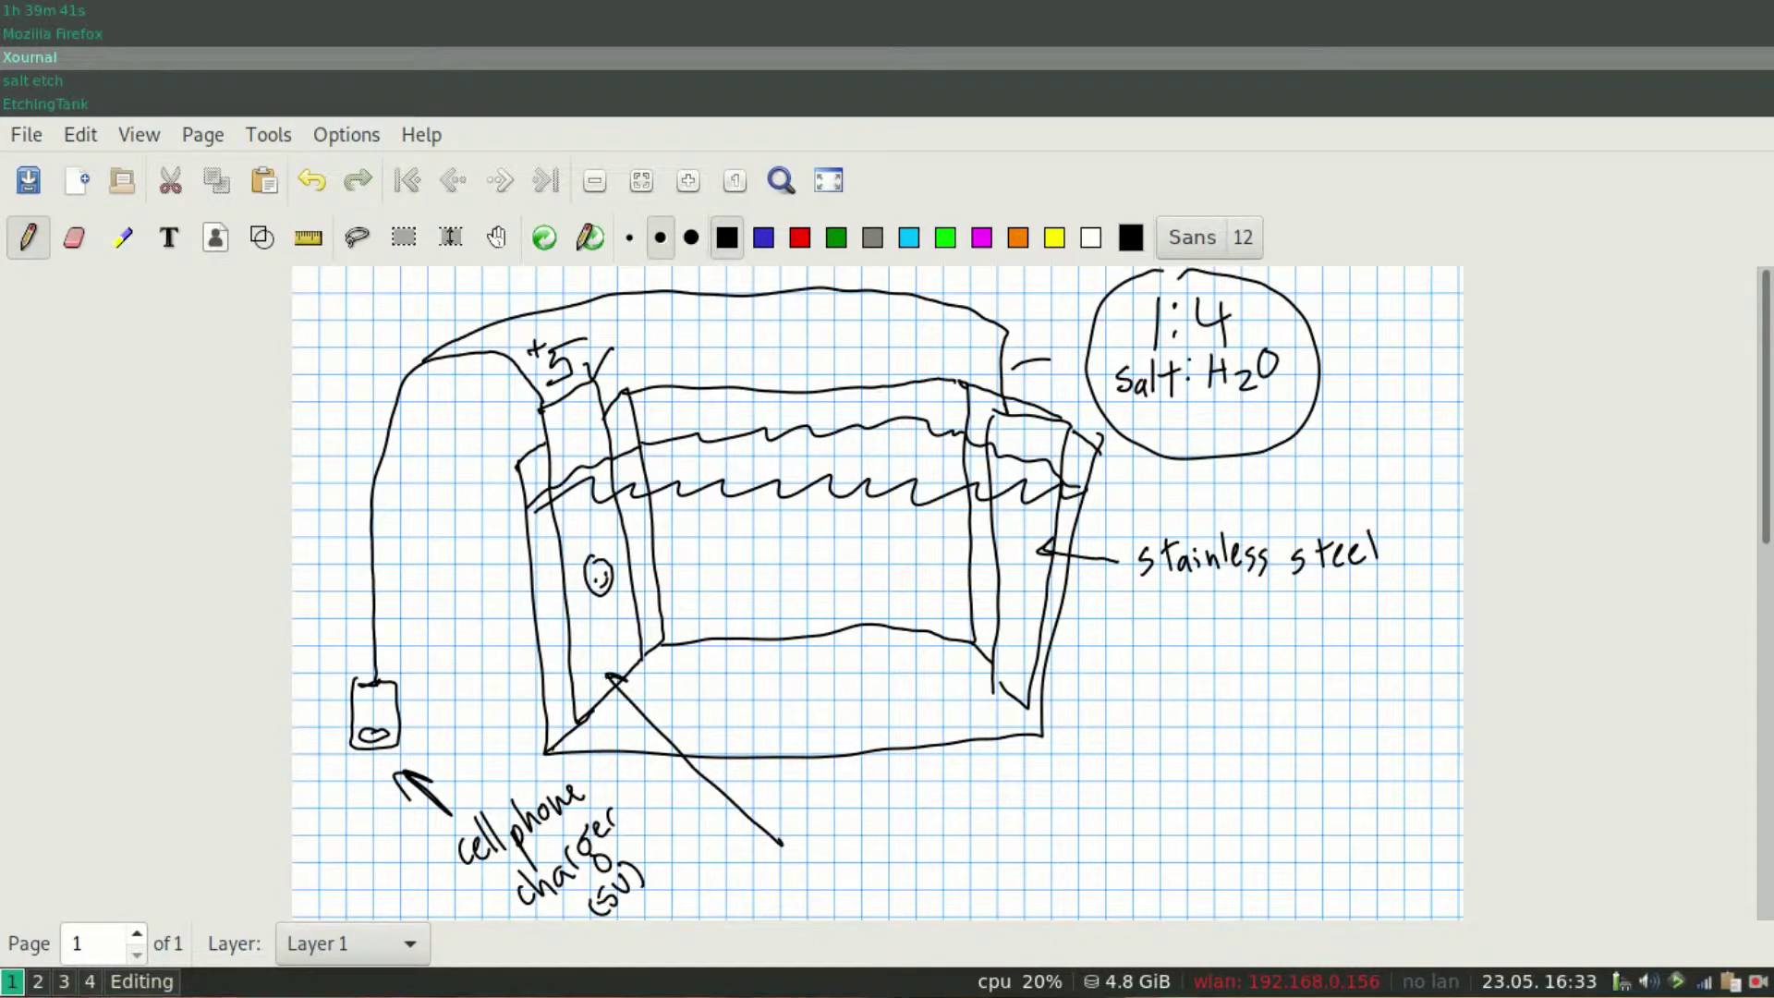
mouse_move(795, 854)
mouse_down()
mouse_move(814, 836)
mouse_move(806, 860)
mouse_move(836, 859)
mouse_move(921, 818)
mouse_up()
click(901, 809)
mouse_move(929, 811)
mouse_down()
mouse_move(946, 790)
mouse_move(991, 808)
mouse_move(999, 783)
mouse_move(1090, 739)
mouse_up()
mouse_move(1083, 726)
mouse_down()
mouse_move(1129, 693)
mouse_move(1123, 716)
mouse_up()
drag(1138, 698, 1136, 704)
- Finish the label with 'etch w design already applied'
drag(870, 894, 872, 904)
mouse_move(885, 879)
mouse_down()
mouse_move(883, 901)
mouse_move(898, 878)
mouse_move(901, 898)
mouse_move(953, 848)
mouse_move(1002, 839)
mouse_move(1046, 798)
mouse_move(1072, 804)
mouse_up()
mouse_move(1090, 763)
mouse_down()
mouse_move(1079, 794)
mouse_move(1106, 761)
mouse_up()
mouse_move(1116, 755)
mouse_down()
mouse_move(1112, 771)
mouse_move(1125, 728)
mouse_move(1153, 778)
mouse_move(1201, 702)
mouse_up()
drag(1199, 705, 1209, 689)
drag(1212, 693, 1236, 654)
click(1221, 647)
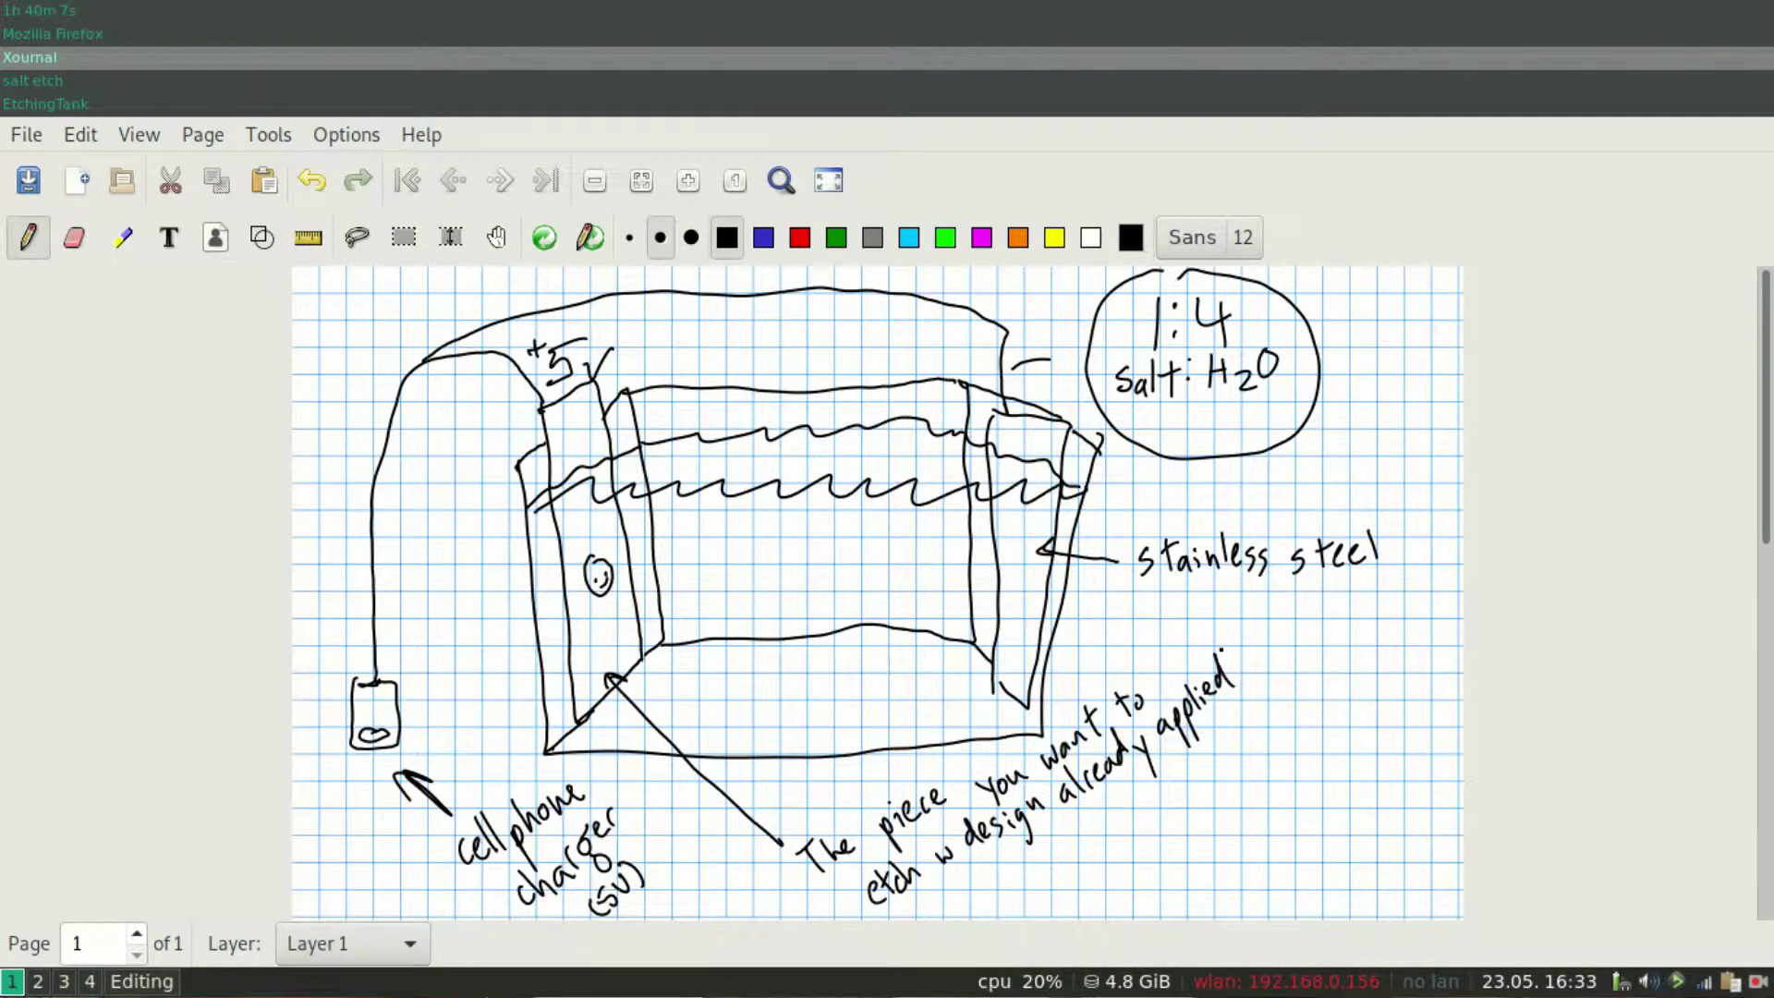